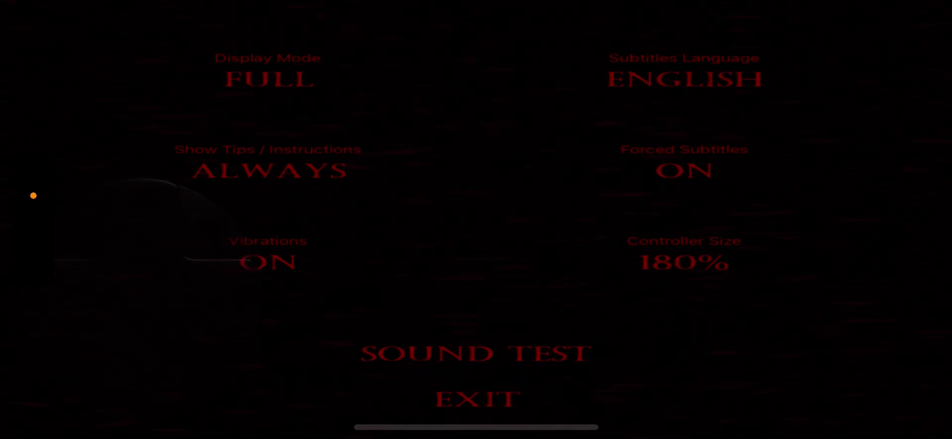
pyautogui.press('Return')
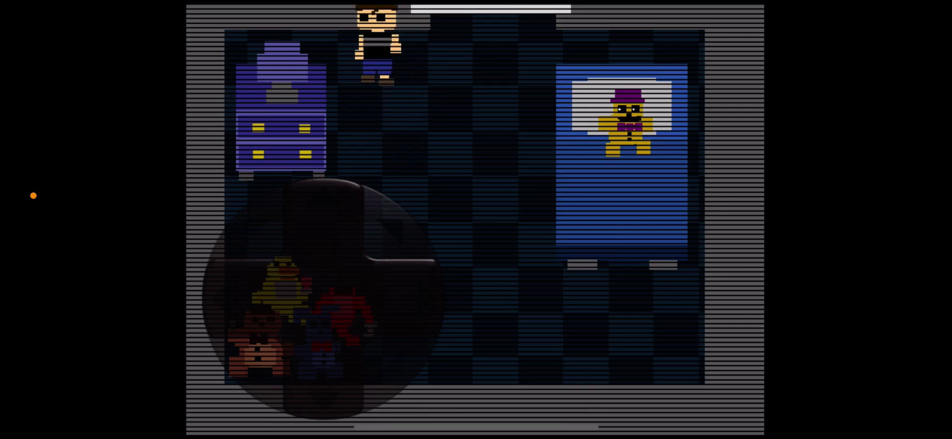
pyautogui.press('Down')
pyautogui.press('Left')
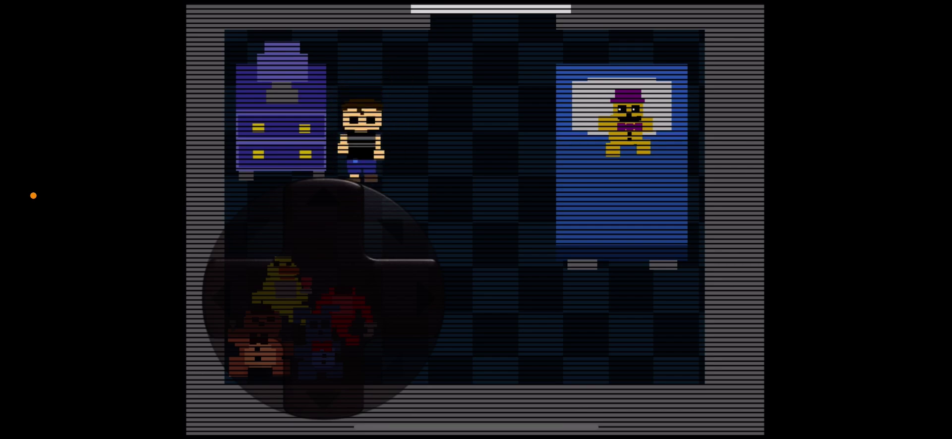
pyautogui.press('Down')
pyautogui.press('Right')
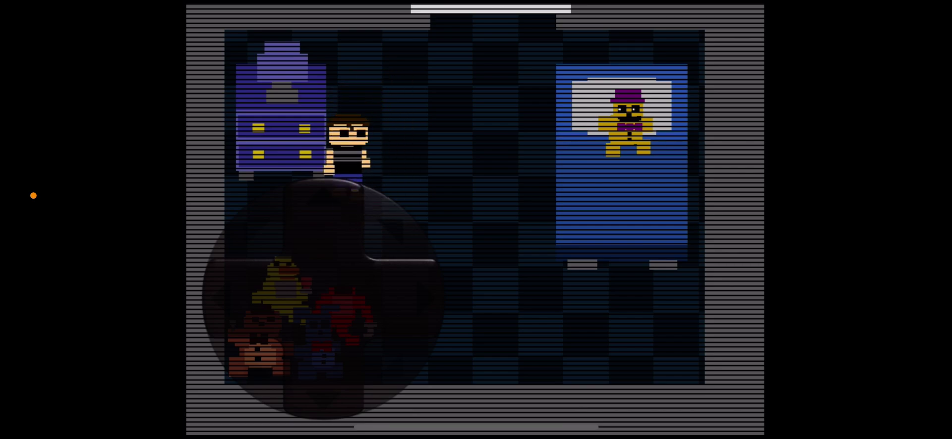
pyautogui.press('Up')
pyautogui.press('Down')
pyautogui.press('Down')
pyautogui.press('Right')
pyautogui.press('Down')
pyautogui.press('Down')
pyautogui.press('Left')
pyautogui.press('Left')
pyautogui.press('Left')
pyautogui.press('Down')
pyautogui.press('Down')
pyautogui.press('Up')
pyautogui.press('Up')
pyautogui.press('Up')
pyautogui.press('Up')
pyautogui.press('Up')
pyautogui.press('Up')
pyautogui.press('Up')
pyautogui.press('Up')
pyautogui.press('Down')
pyautogui.press('Left')
pyautogui.press('Left')
pyautogui.press('Down')
pyautogui.press('Right')
pyautogui.press('Up')
pyautogui.press('Up')
pyautogui.press('Right')
pyautogui.press('Down')
pyautogui.press('Down')
pyautogui.press('Left')
pyautogui.press('Up')
pyautogui.press('Down')
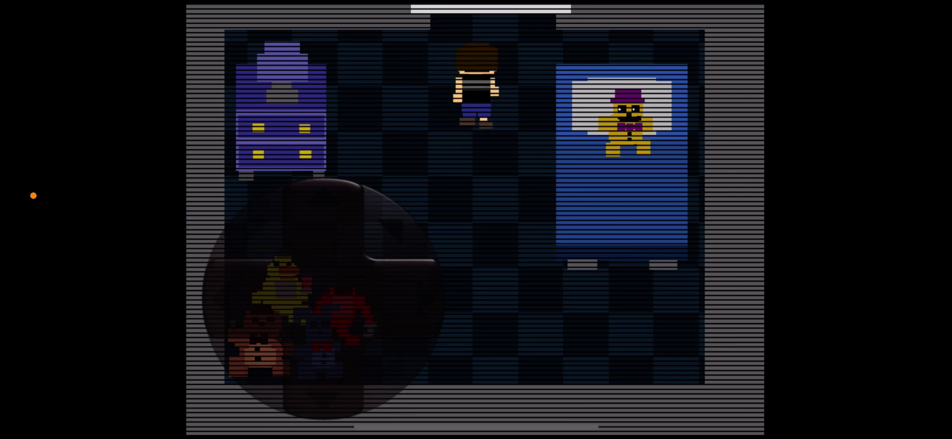
pyautogui.press('Up')
pyautogui.press('Down')
pyautogui.press('Left')
pyautogui.press('Left')
pyautogui.press('Left')
pyautogui.press('Down')
pyautogui.press('Down')
pyautogui.press('Up')
pyautogui.press('Up')
pyautogui.press('Left')
pyautogui.press('Right')
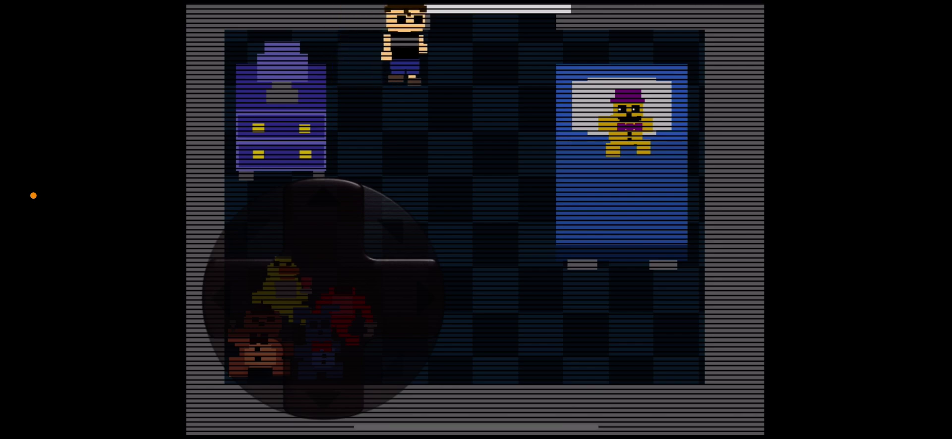
pyautogui.press('Right')
pyautogui.press('Down')
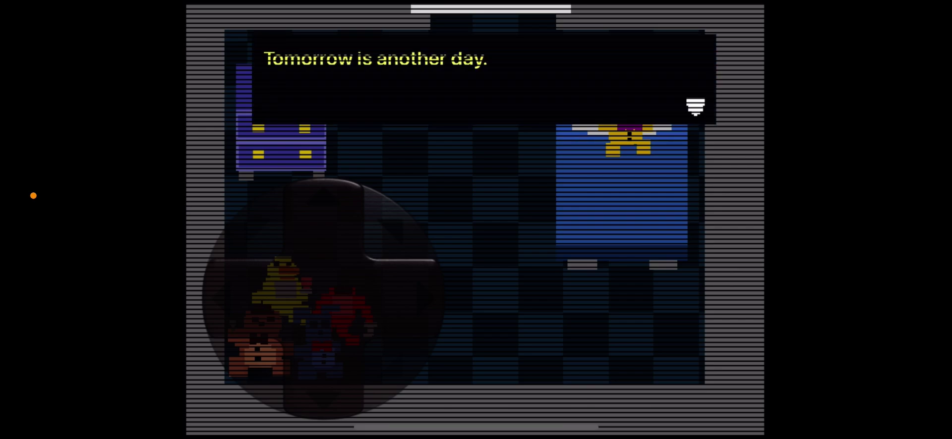
pyautogui.press('Return')
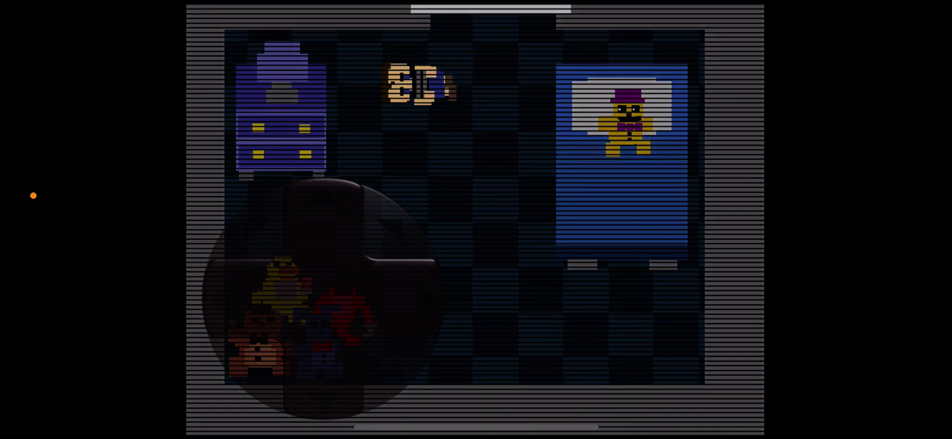